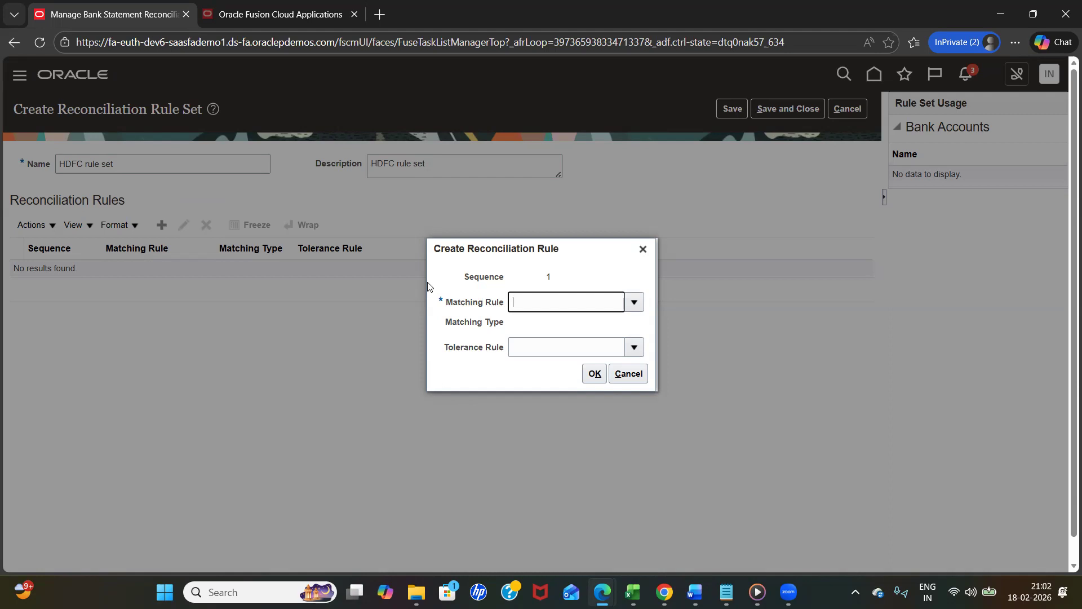
- Add the first reconciliation rule using matching rule G01 Reconciliation Matching Rules and tolerance rule PercentDate
left_click(634, 303)
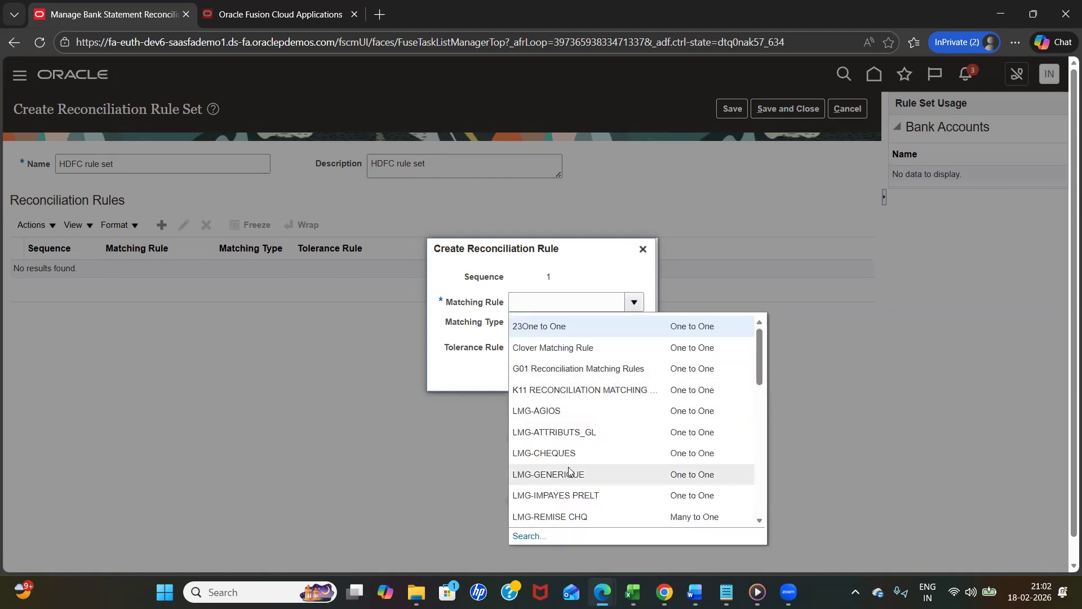
left_click(638, 371)
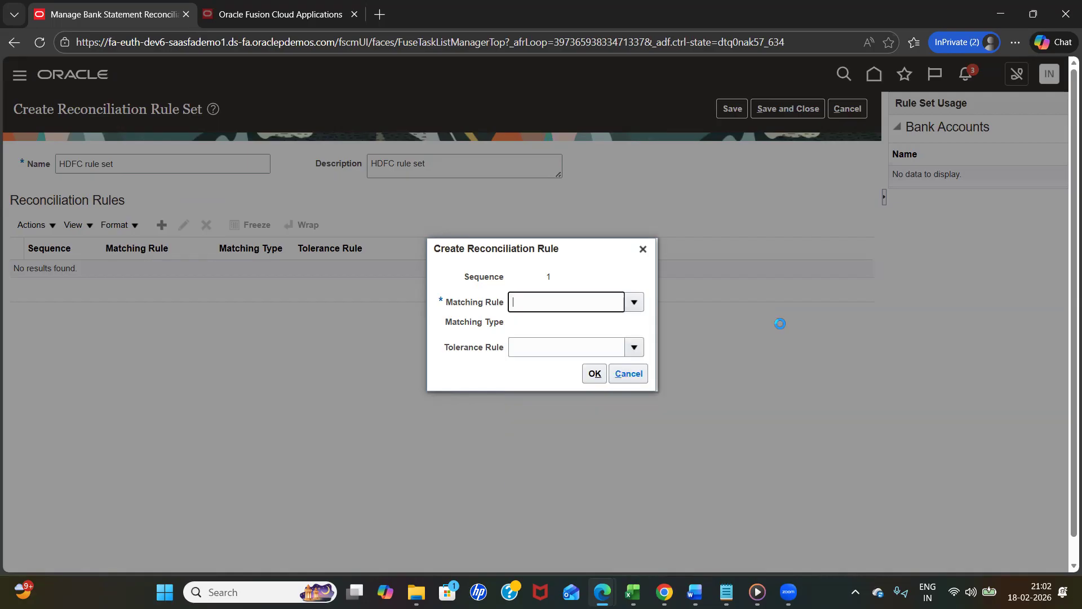
left_click(635, 347)
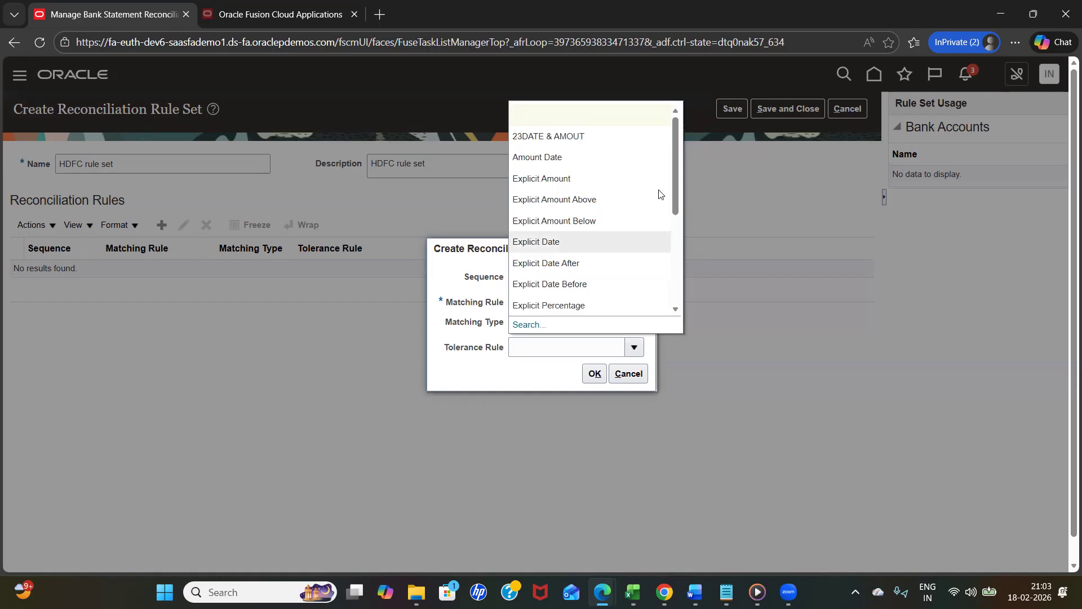
left_click(678, 310)
scroll(679, 312, "down", 3)
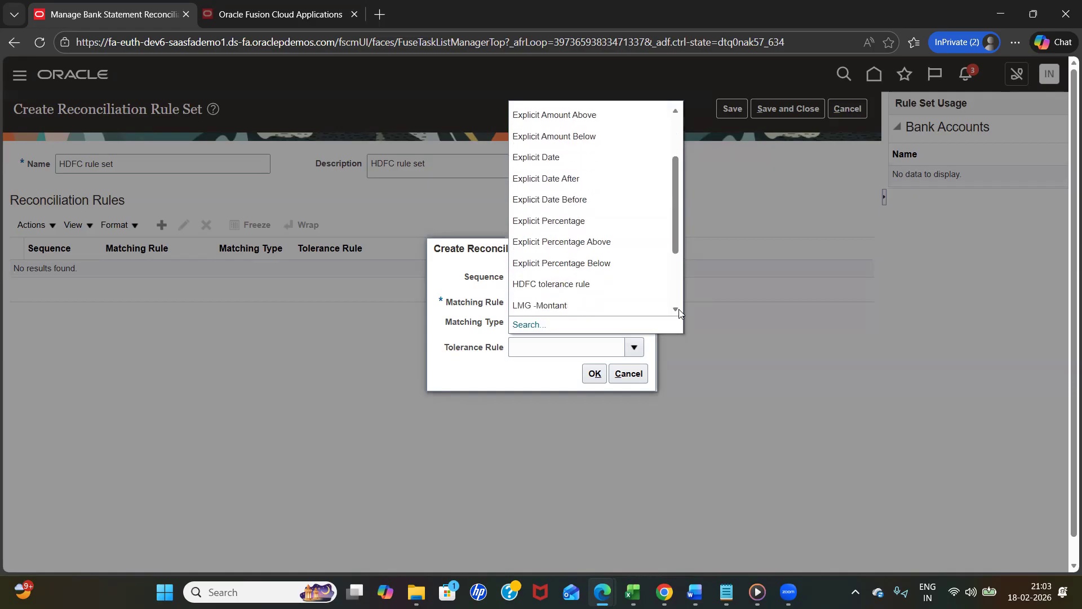
left_click(678, 310)
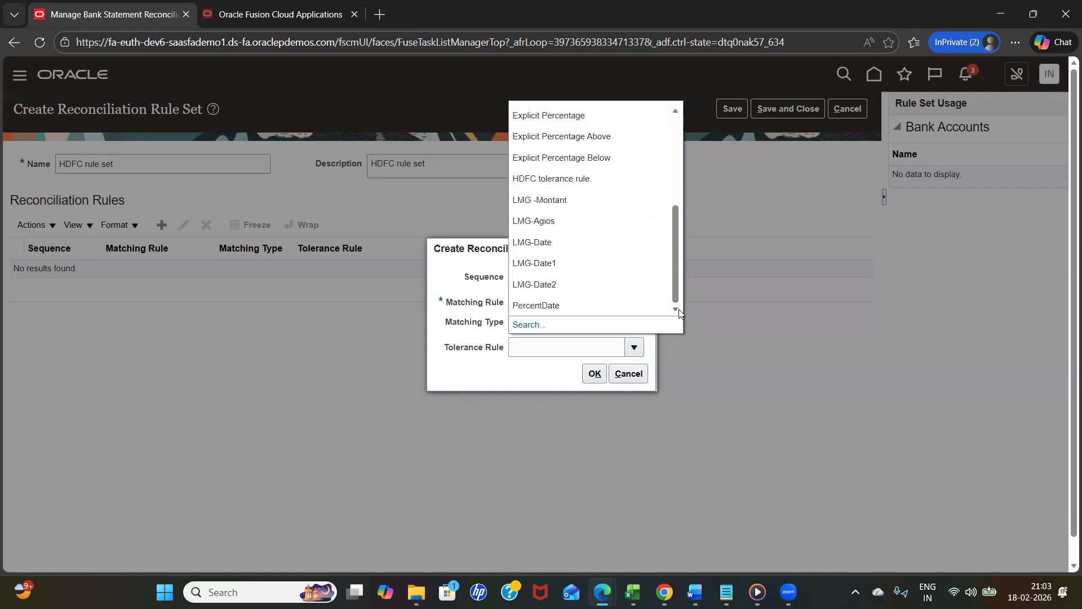
left_click(561, 304)
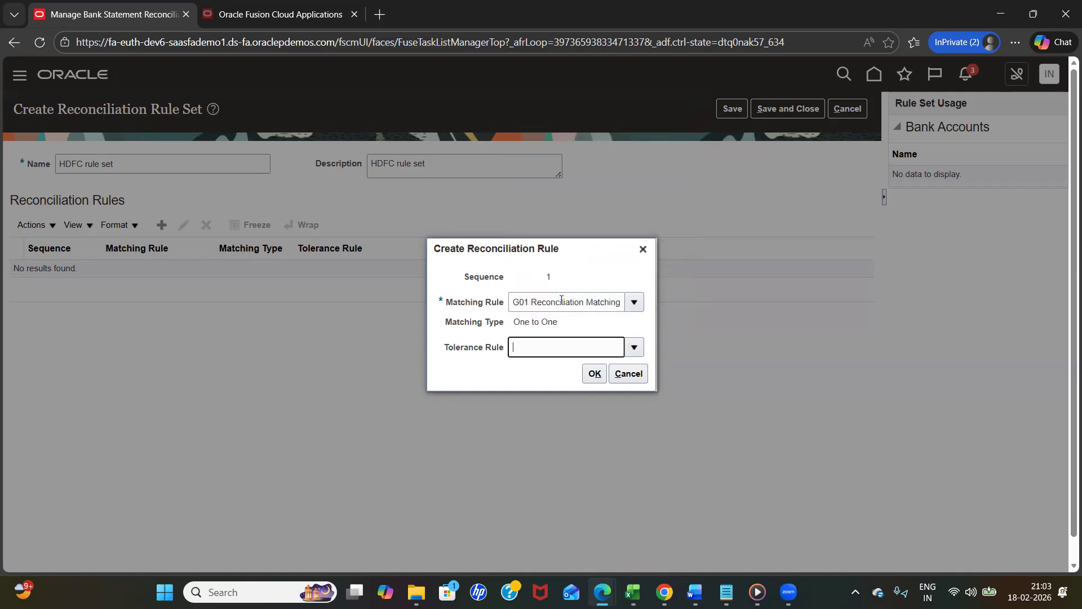
left_click(595, 373)
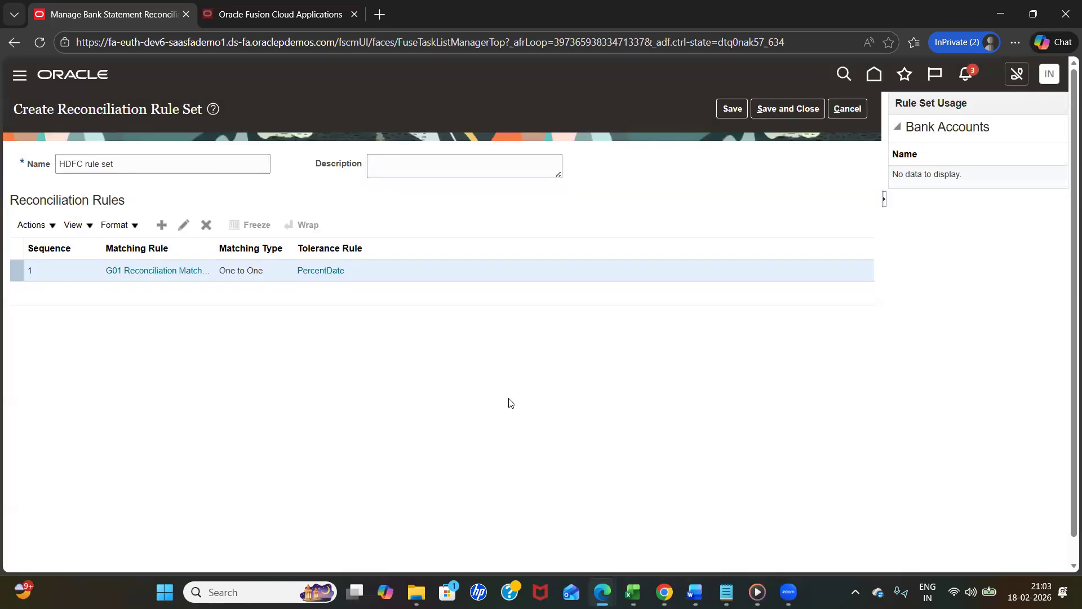
- Add a second reconciliation rule with matching rule LMG-AGIOS and tolerance rule PercentDate
left_click(163, 226)
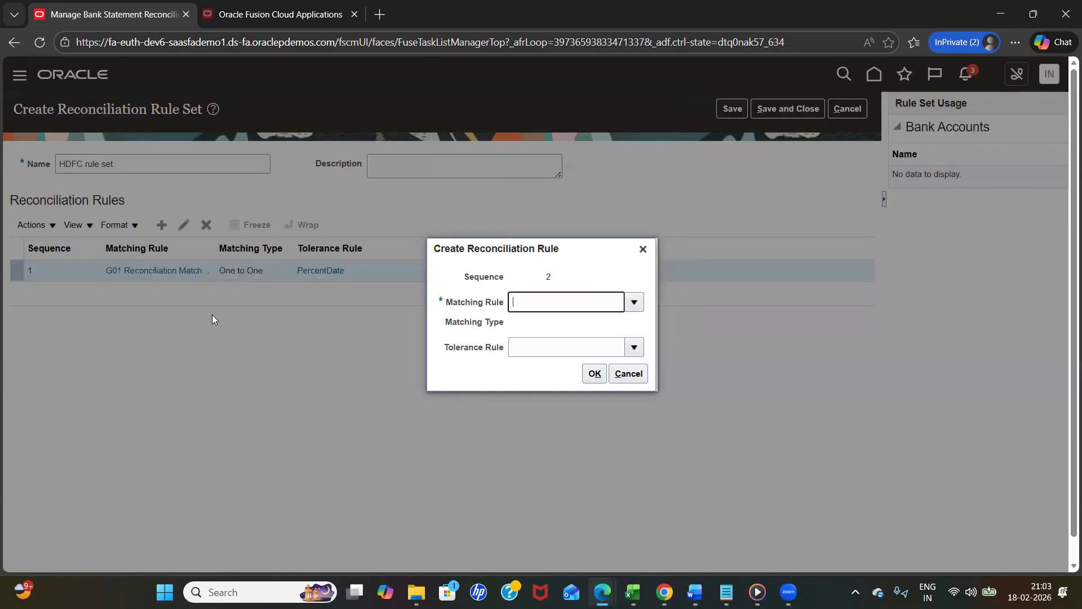
left_click(634, 302)
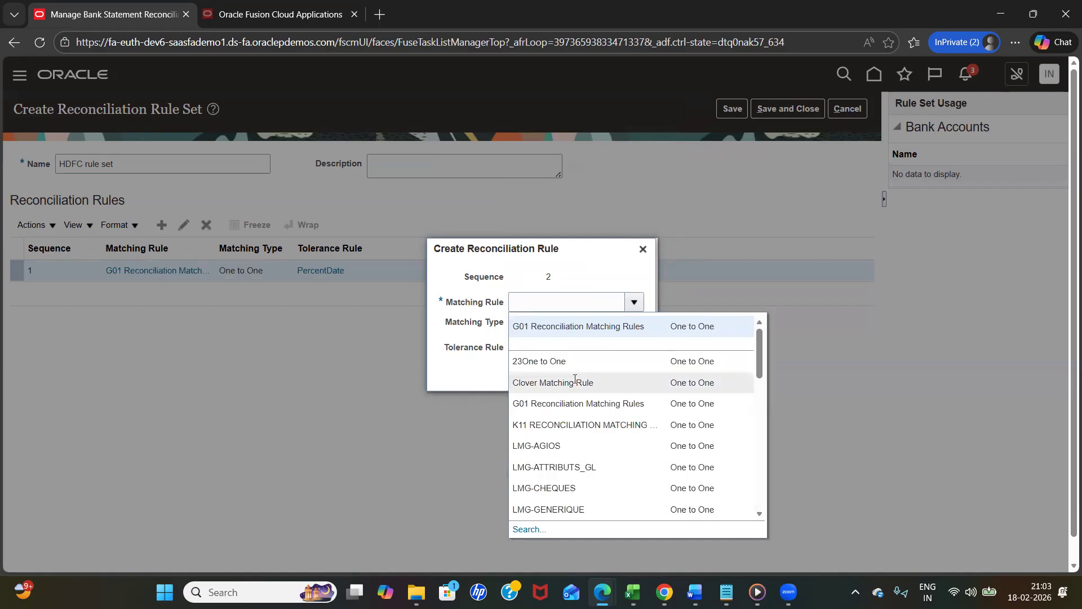
left_click(604, 445)
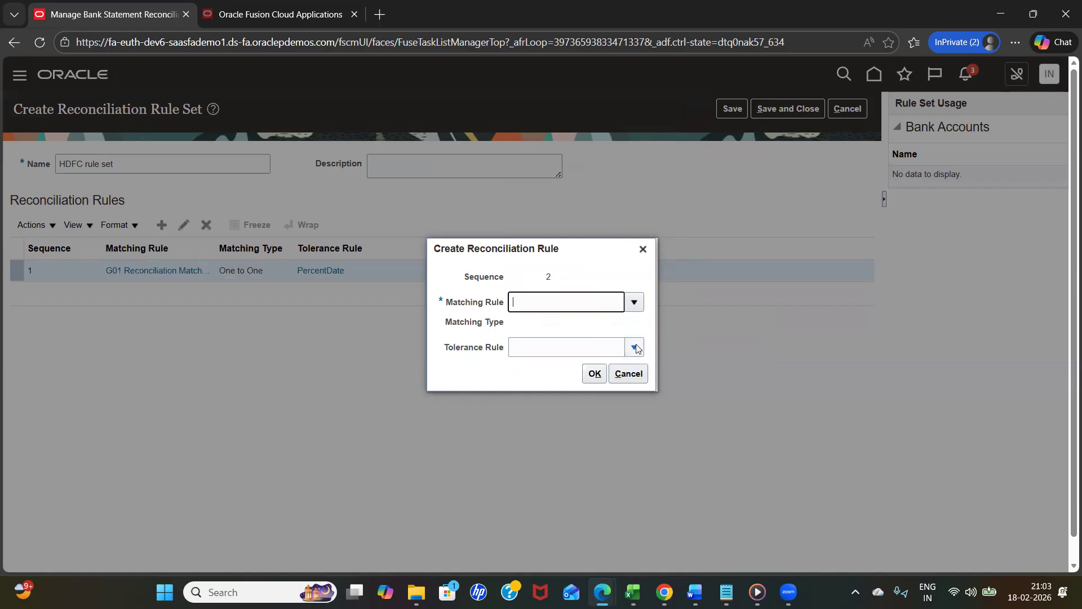
left_click(634, 348)
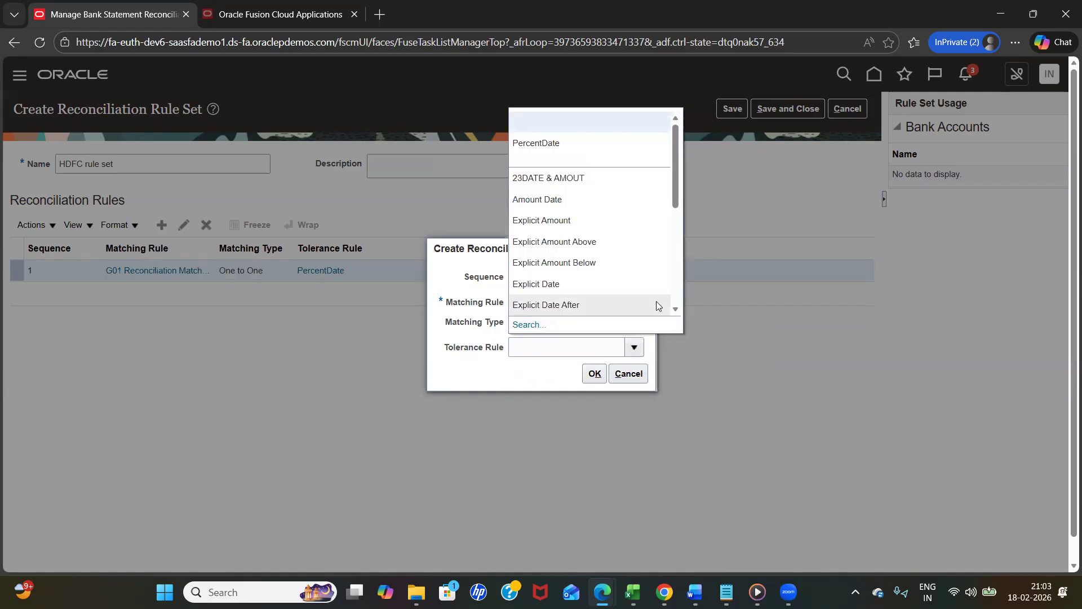
left_click(555, 123)
left_click(595, 374)
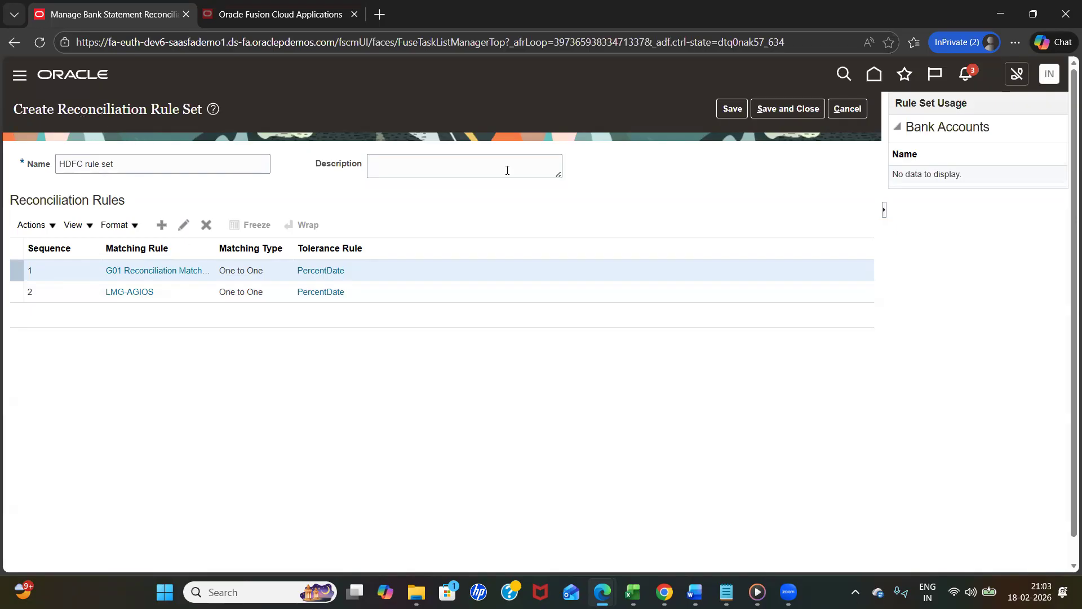
- Save the HDFC rule set and close it, dismissing the save notices
left_click(732, 108)
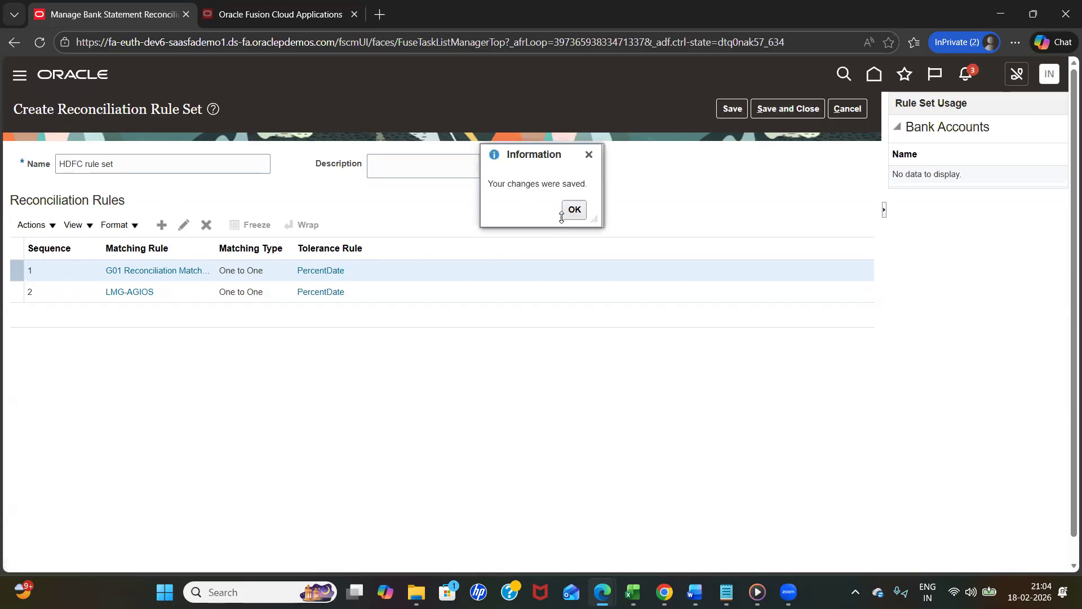
left_click(573, 210)
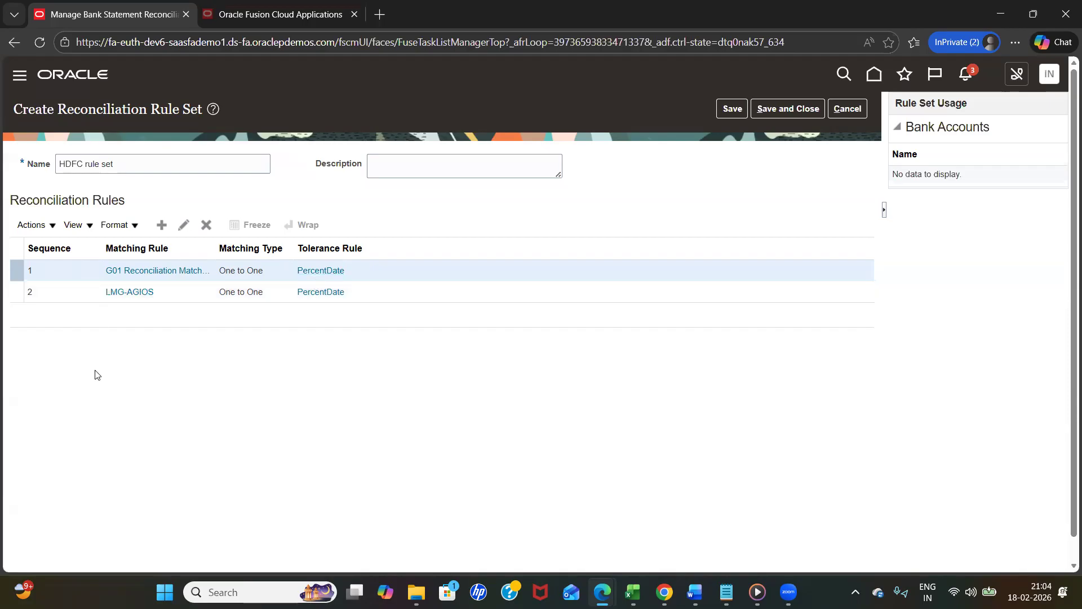
left_click(767, 111)
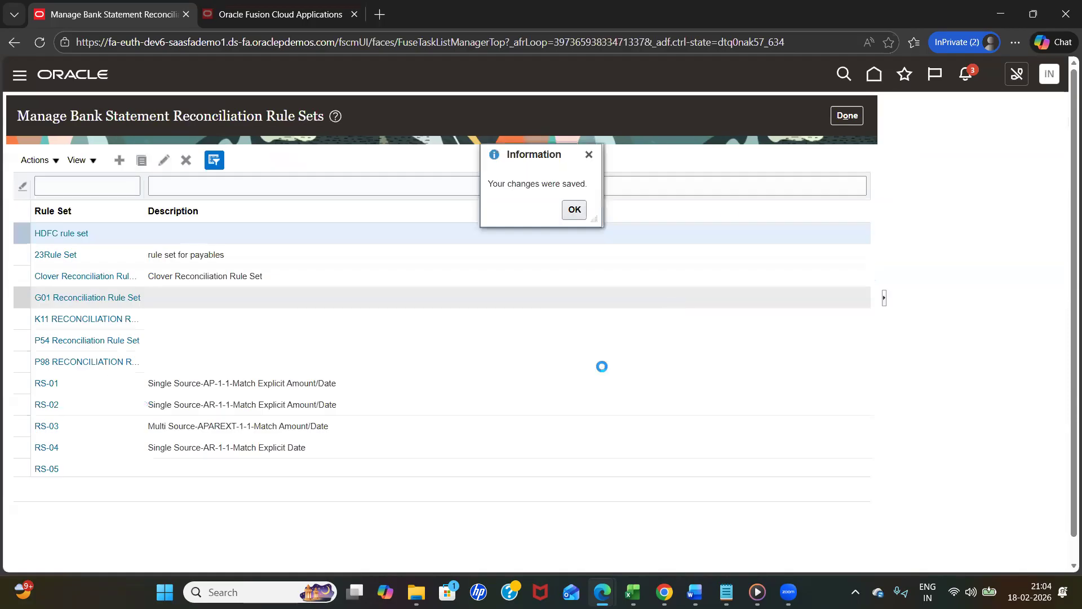
left_click(575, 209)
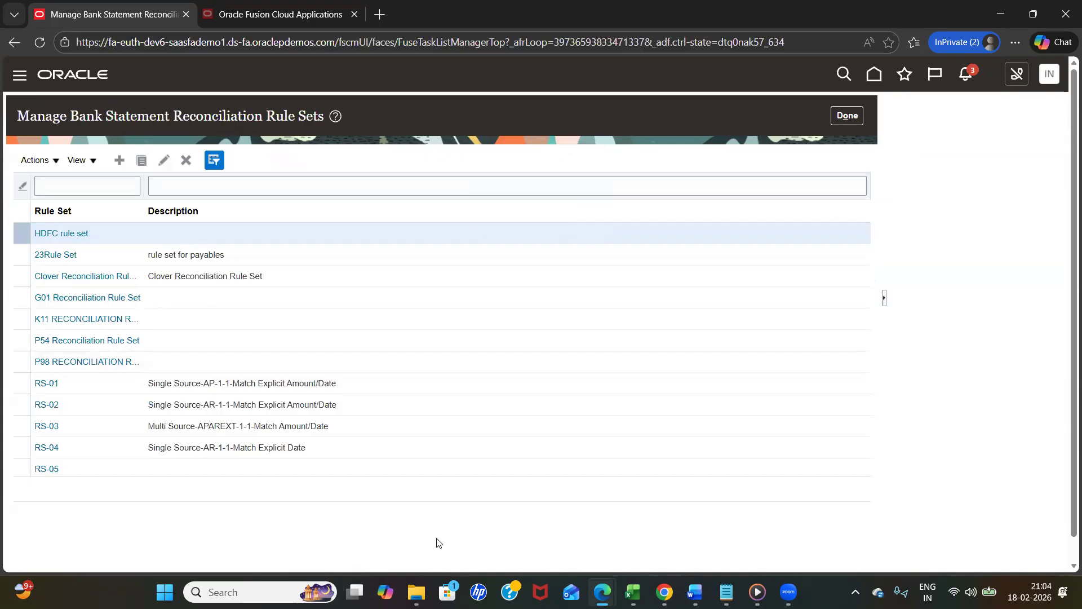
- Switch to the Cash Management workbook in Excel and select the setup step Assign Reconciliation Rule Set to Bank Account
mouse_move(635, 587)
left_click(703, 500)
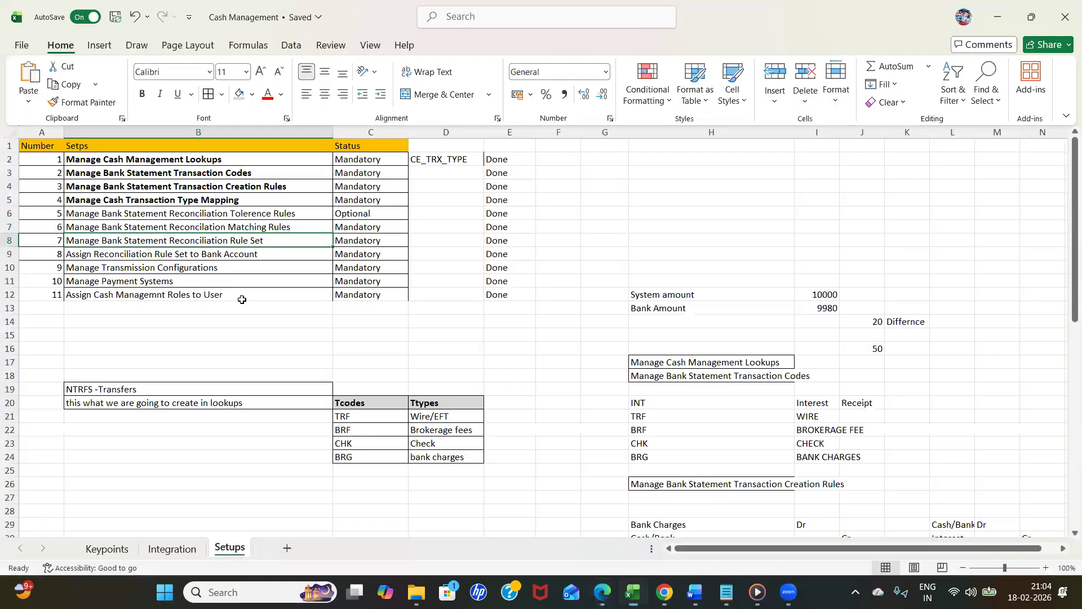
left_click(103, 254)
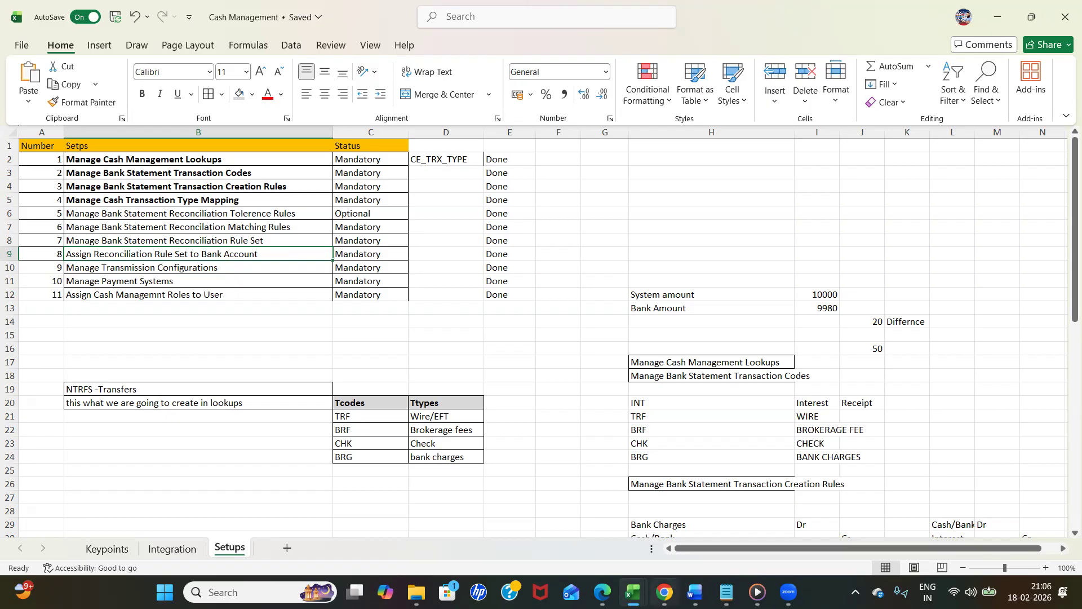
- Switch to the Manage Bank Accounts browser window, copy the account name HDFC HYD, and save and close the account
mouse_move(665, 592)
mouse_move(602, 592)
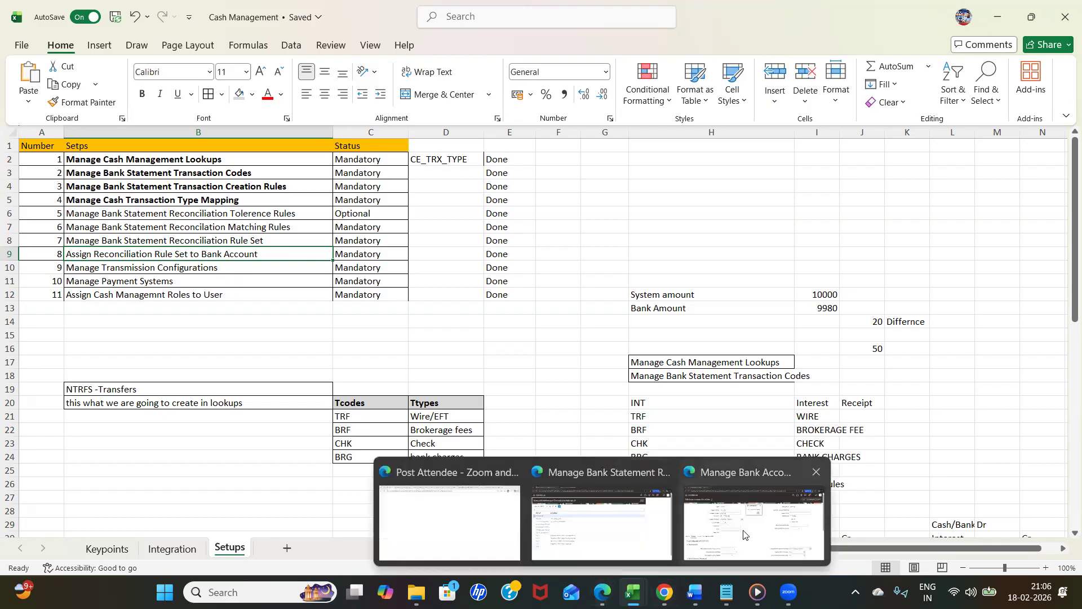
left_click(728, 519)
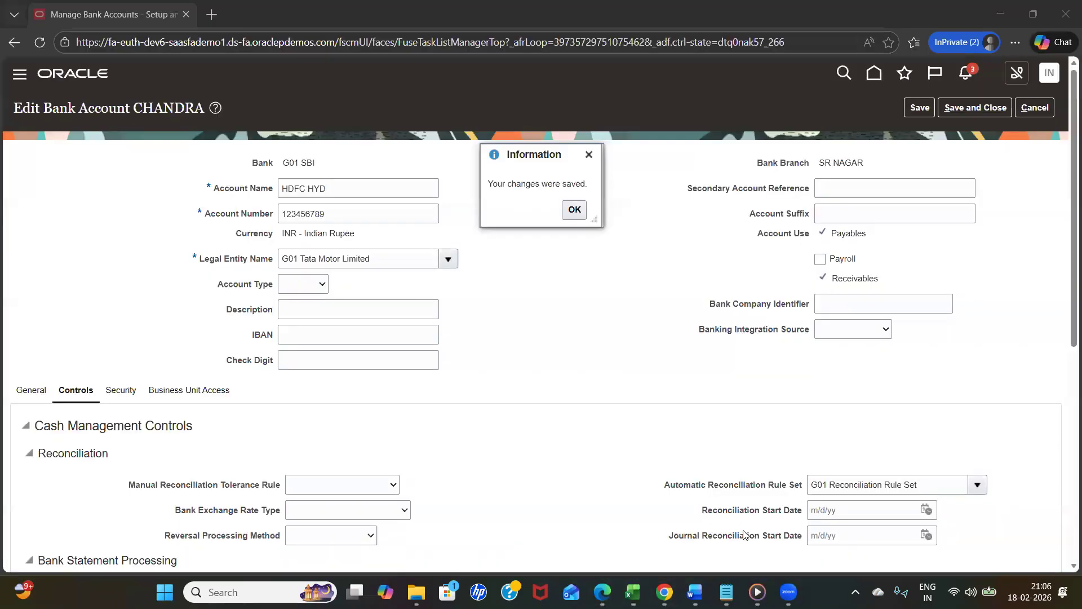
left_click(573, 212)
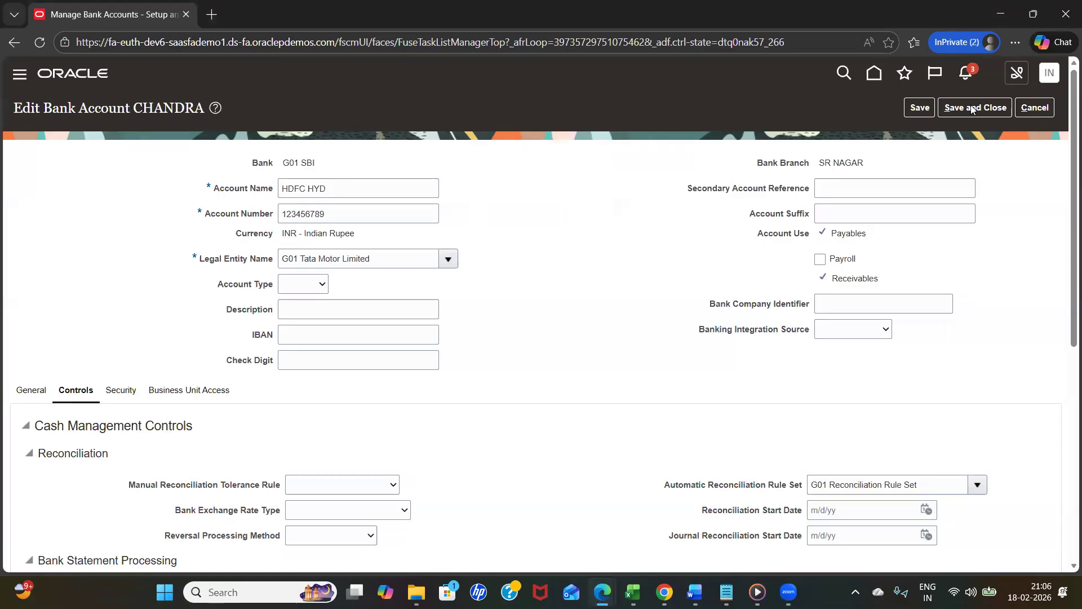
left_click_drag(348, 191, 216, 202)
key("ctrl+c")
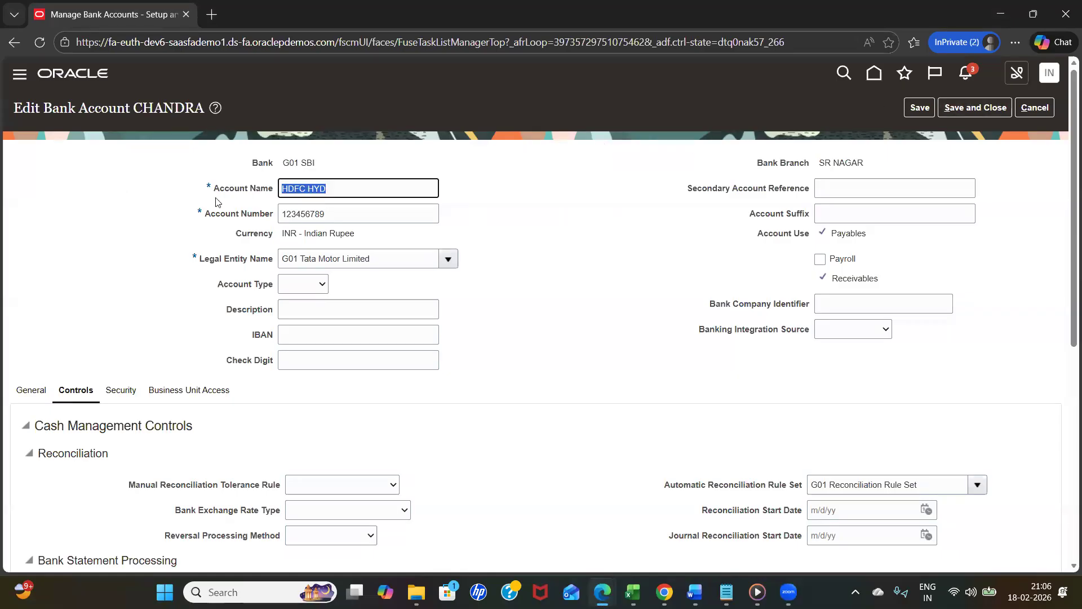
left_click(975, 107)
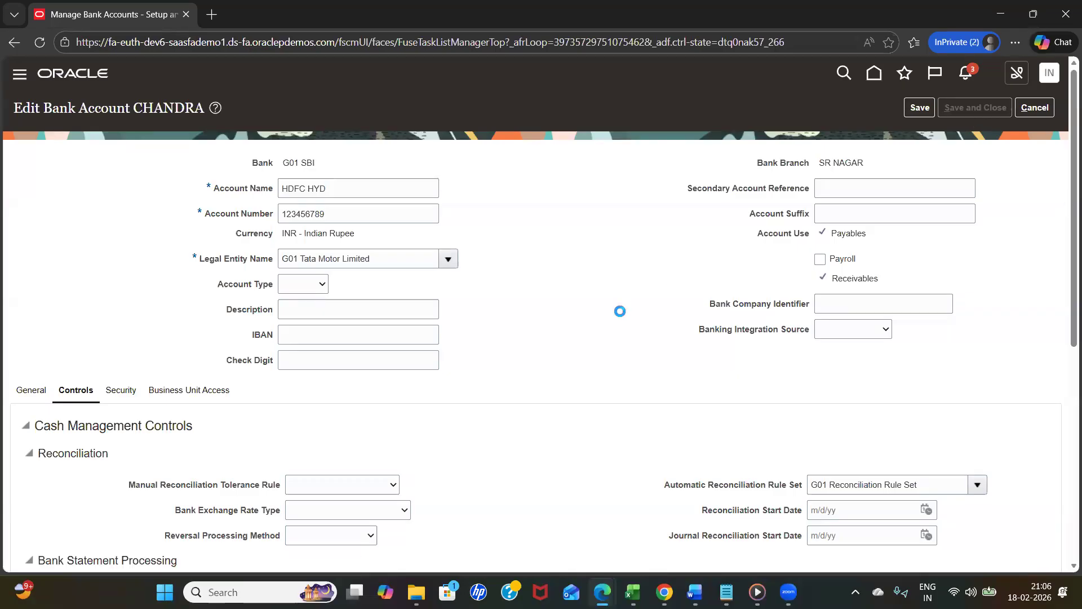
left_click(572, 208)
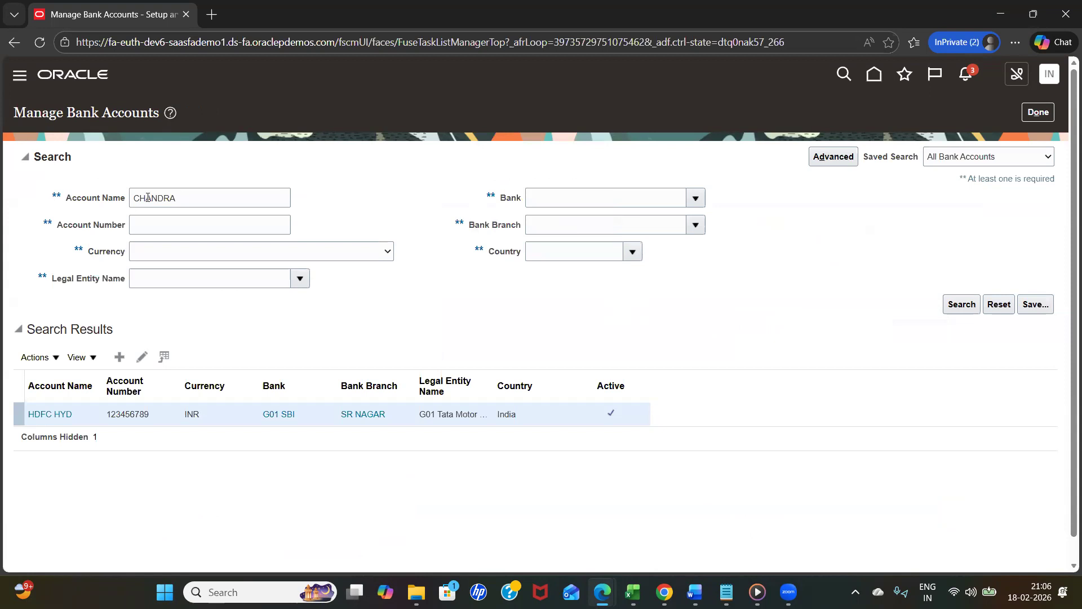
- Search for the bank account named HDFC HYD and open it for editing
double_click(148, 197)
key("ctrl+v")
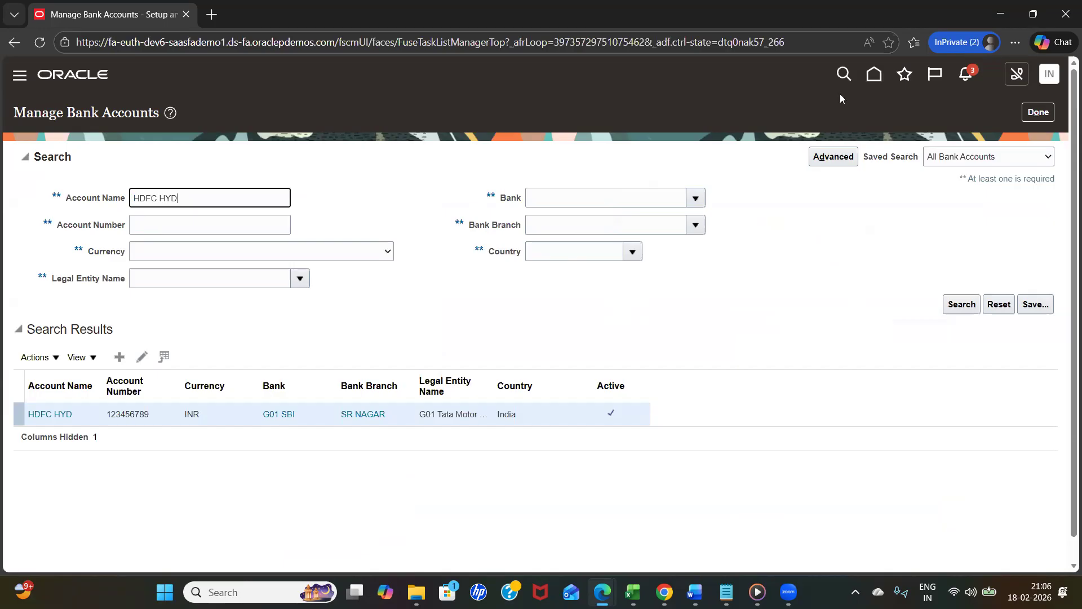
left_click(961, 305)
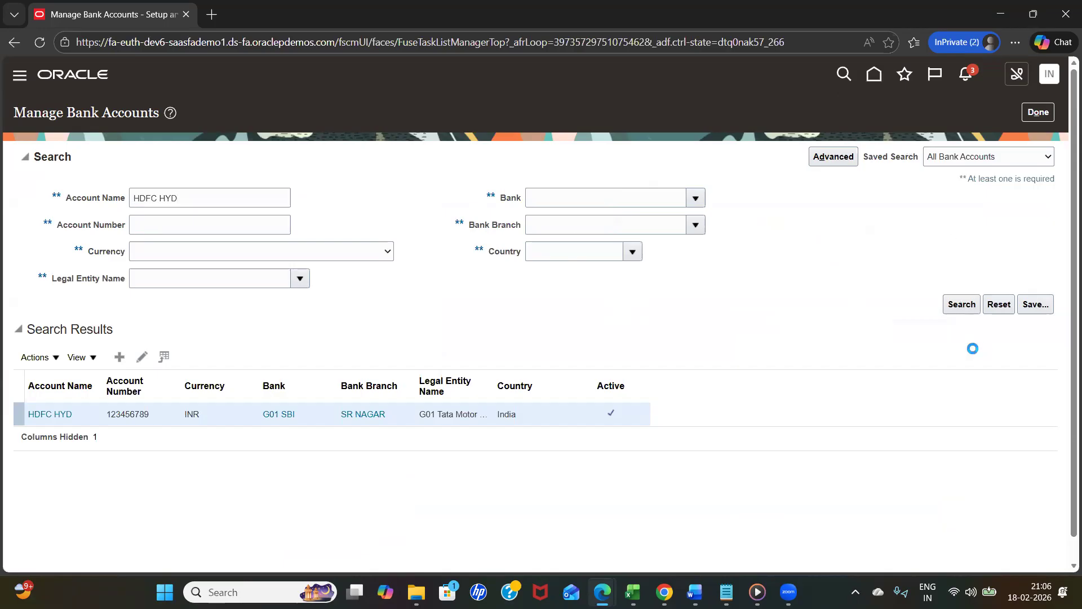
left_click(52, 418)
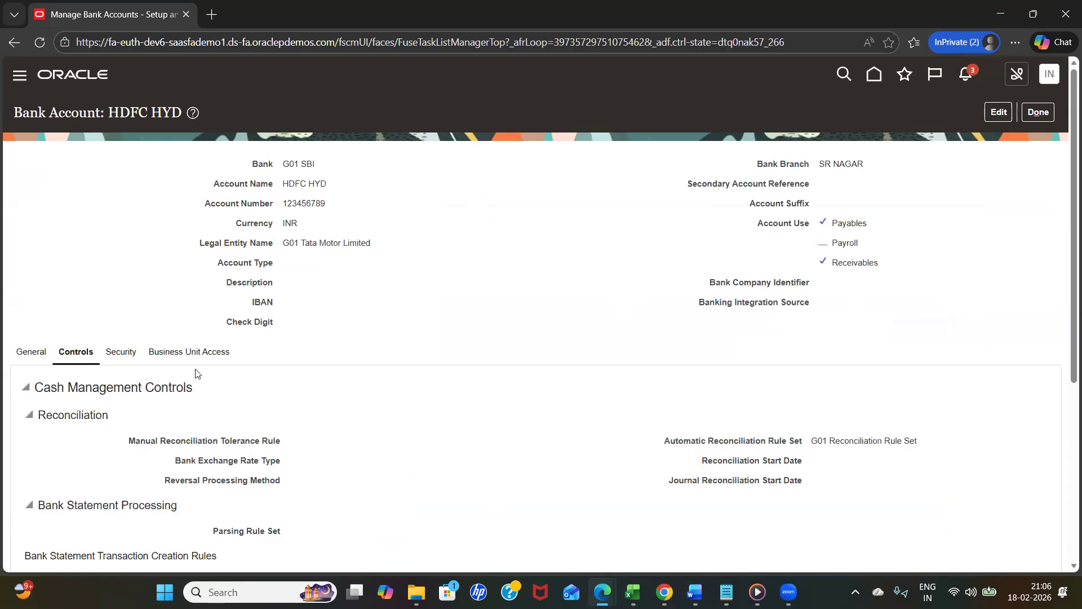
left_click(998, 114)
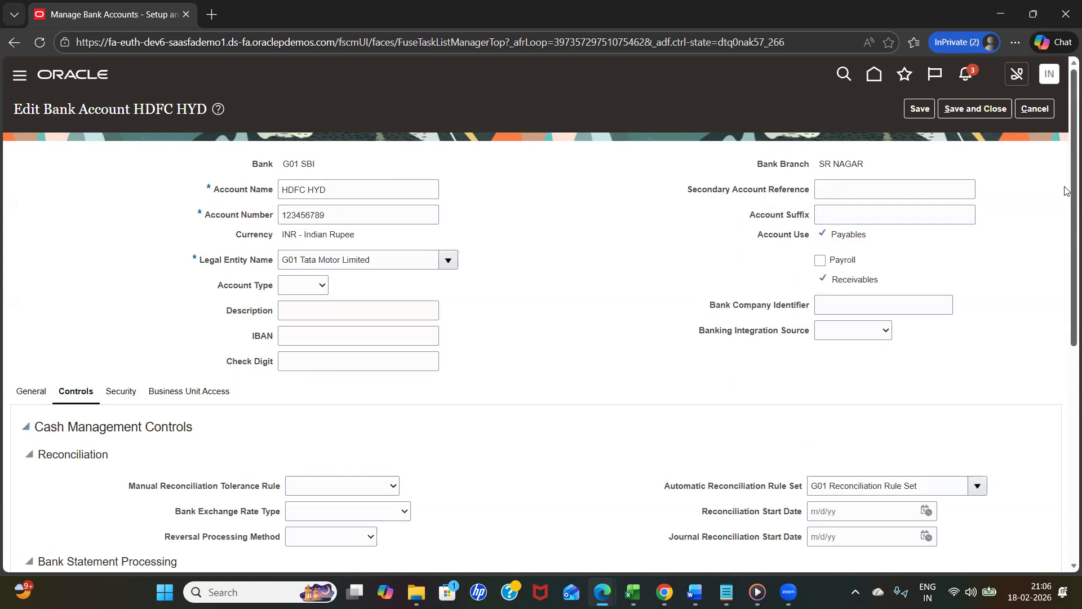
- Search the automatic reconciliation rule sets for HDFC and close the search without choosing one
scroll(1068, 237, "down", 5)
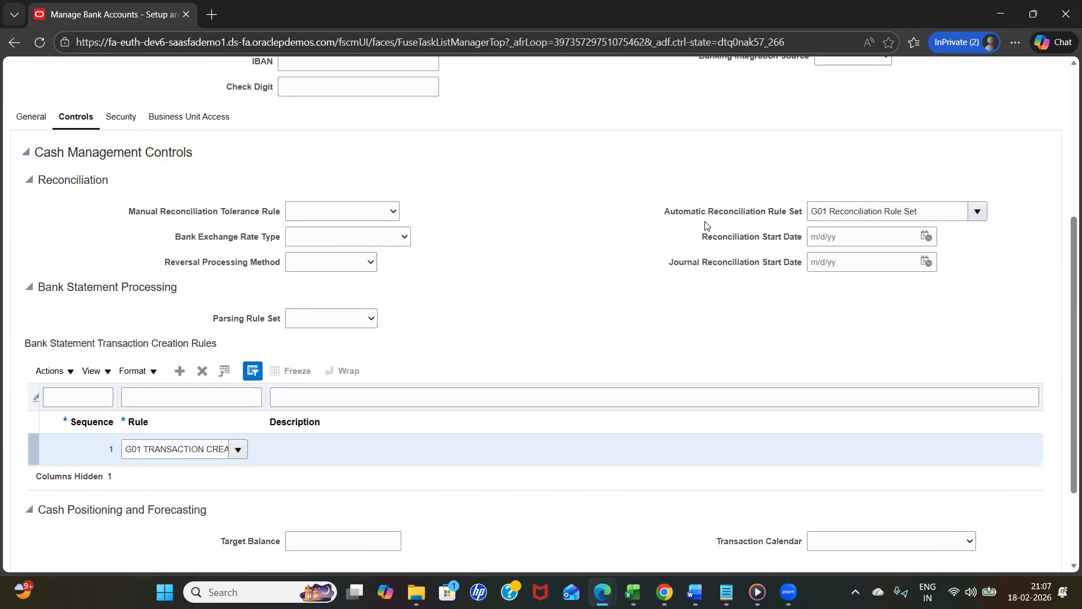
left_click(978, 213)
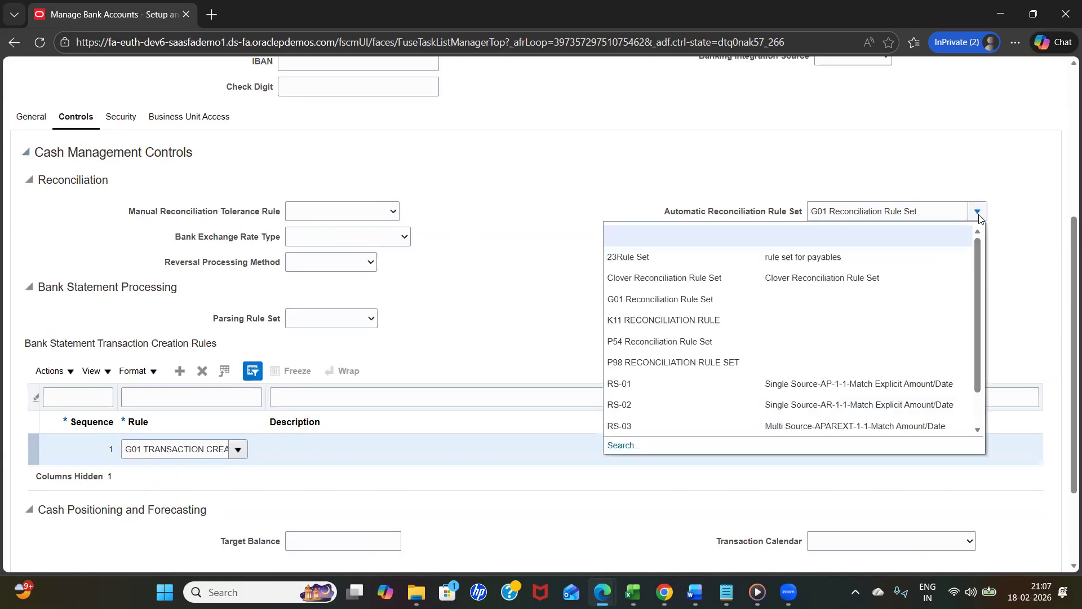
left_click(978, 431)
left_click(979, 431)
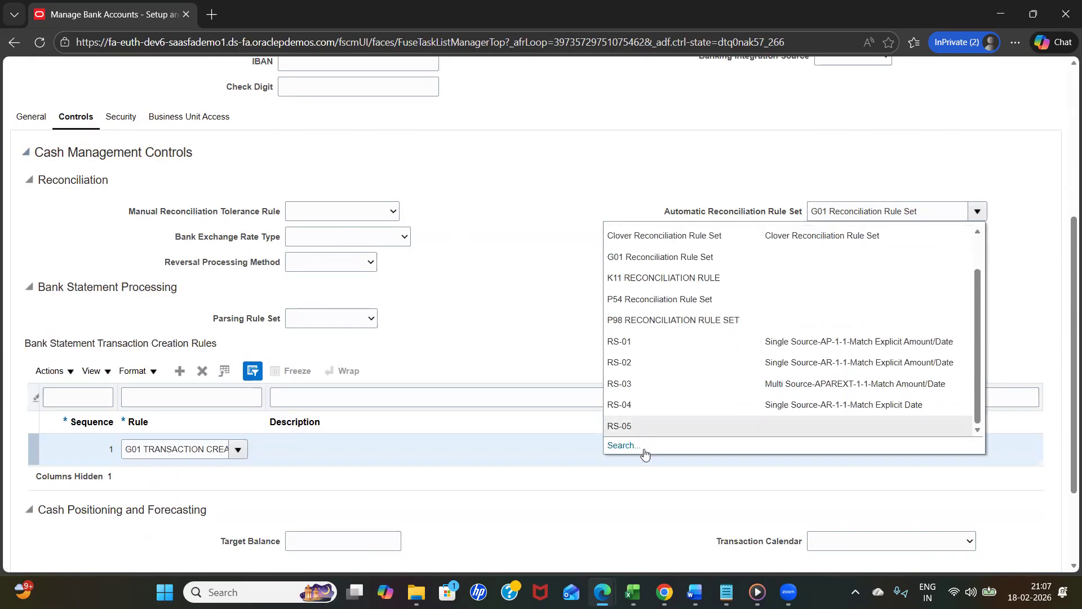
left_click(621, 440)
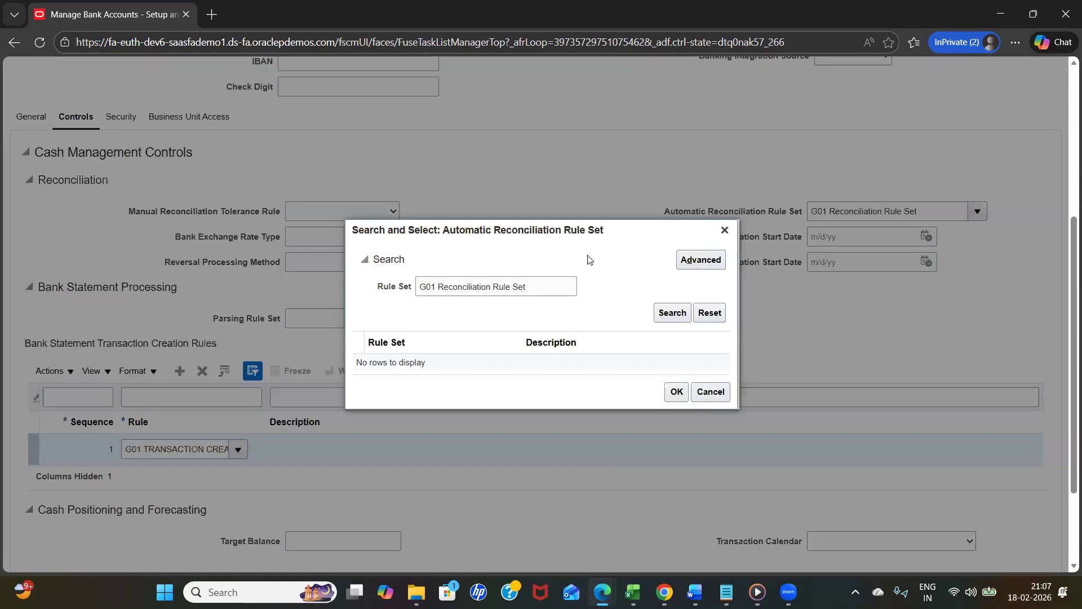
double_click(432, 288)
triple_click(433, 287)
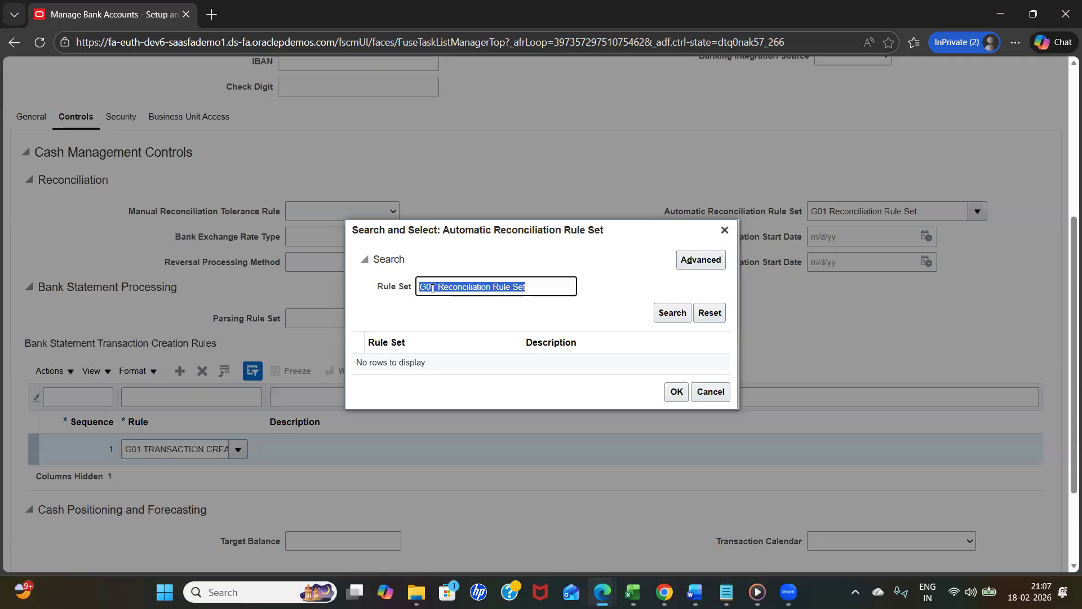
key("BackSpace")
type("HDFC")
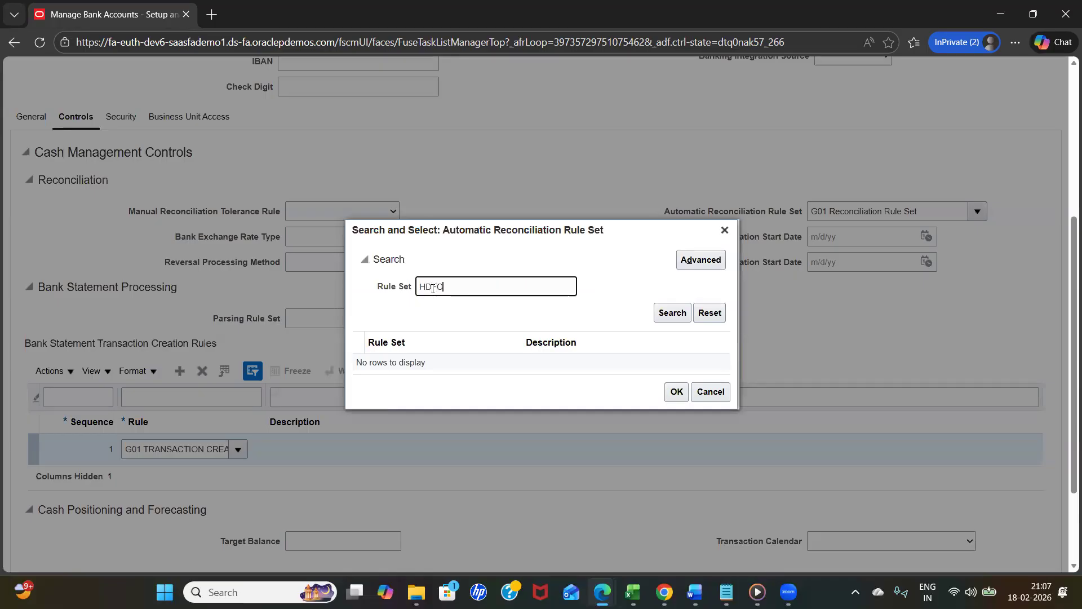
key("Return")
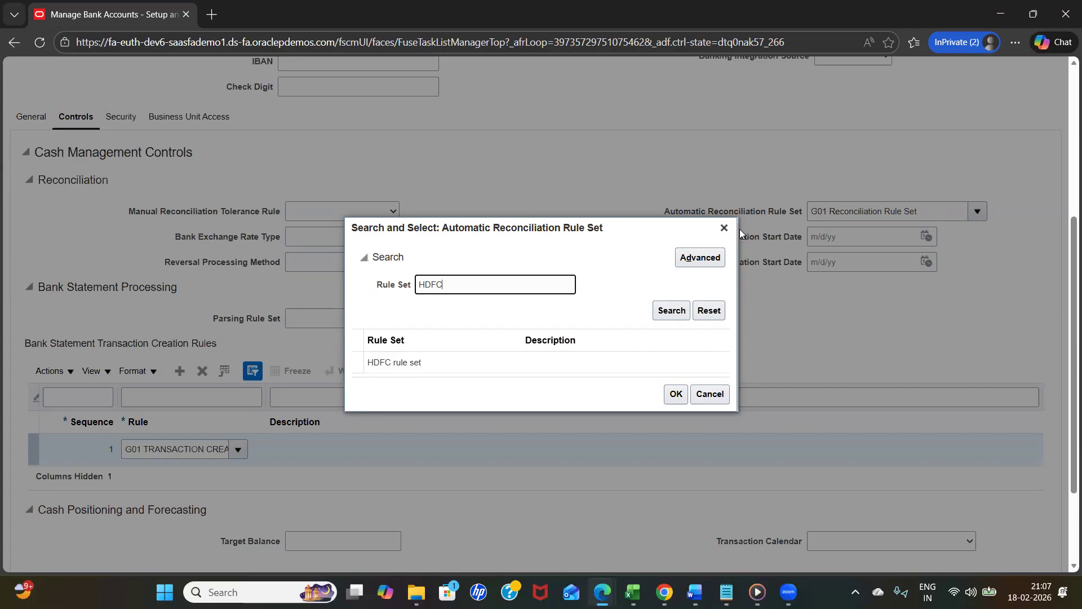
left_click(721, 228)
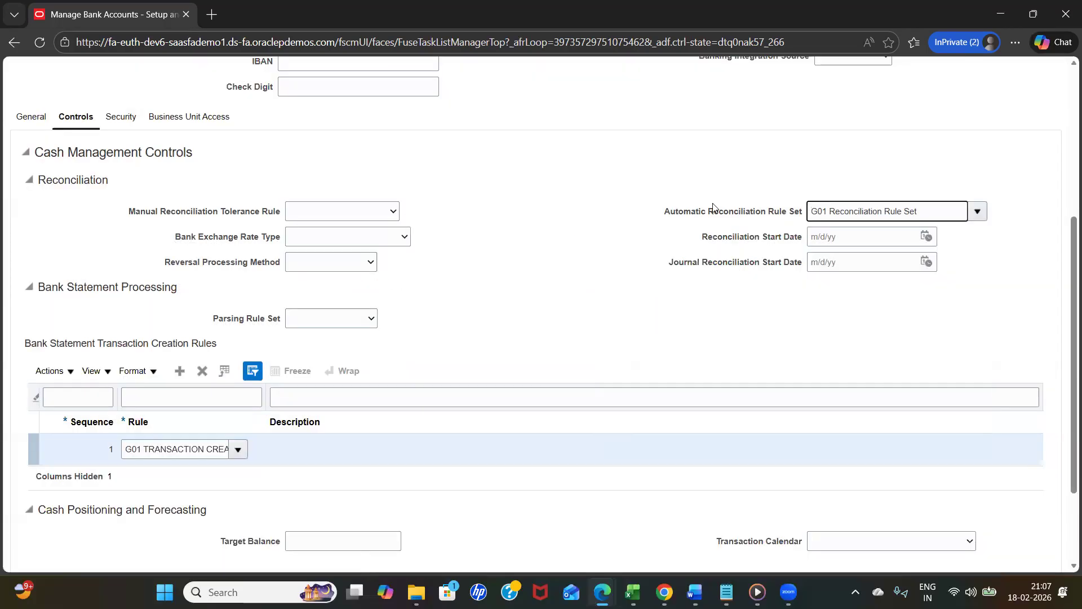
left_click(601, 221)
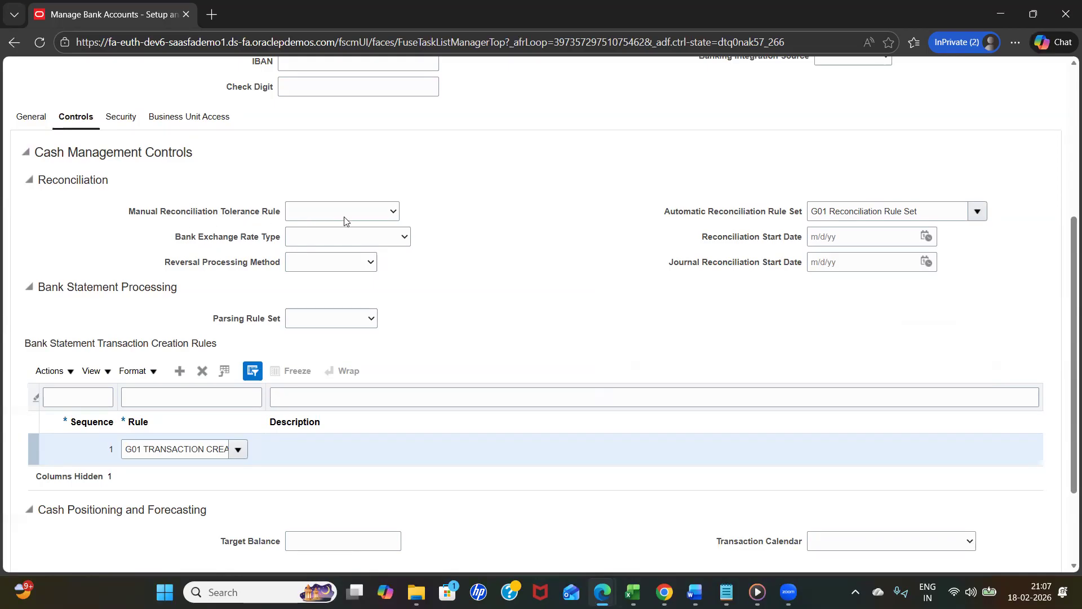
- Set the bank account's manual reconciliation tolerance rule to PercentDate
left_click(362, 214)
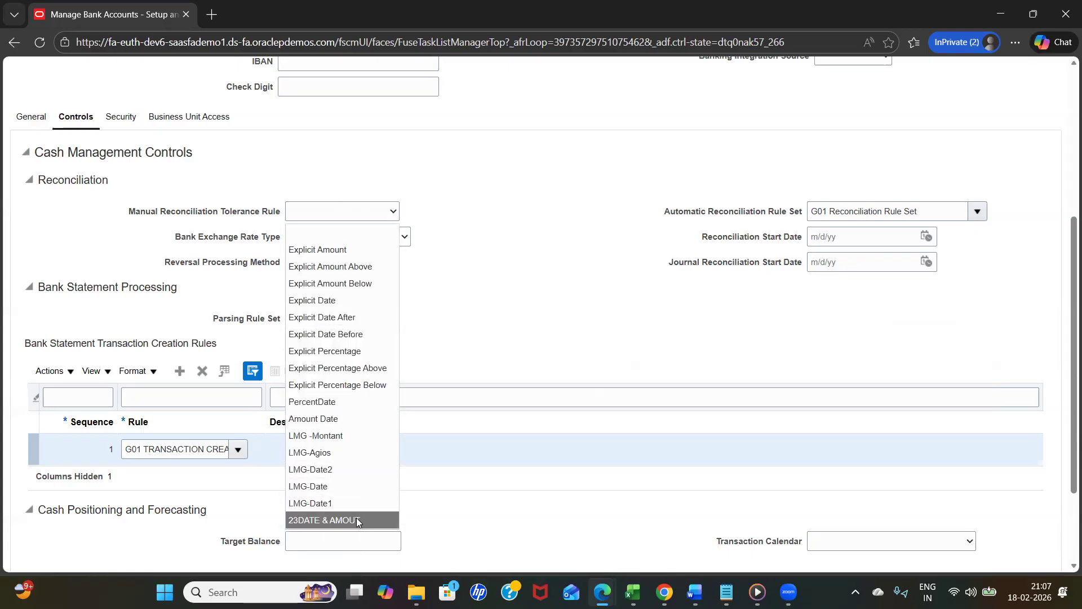
left_click(320, 403)
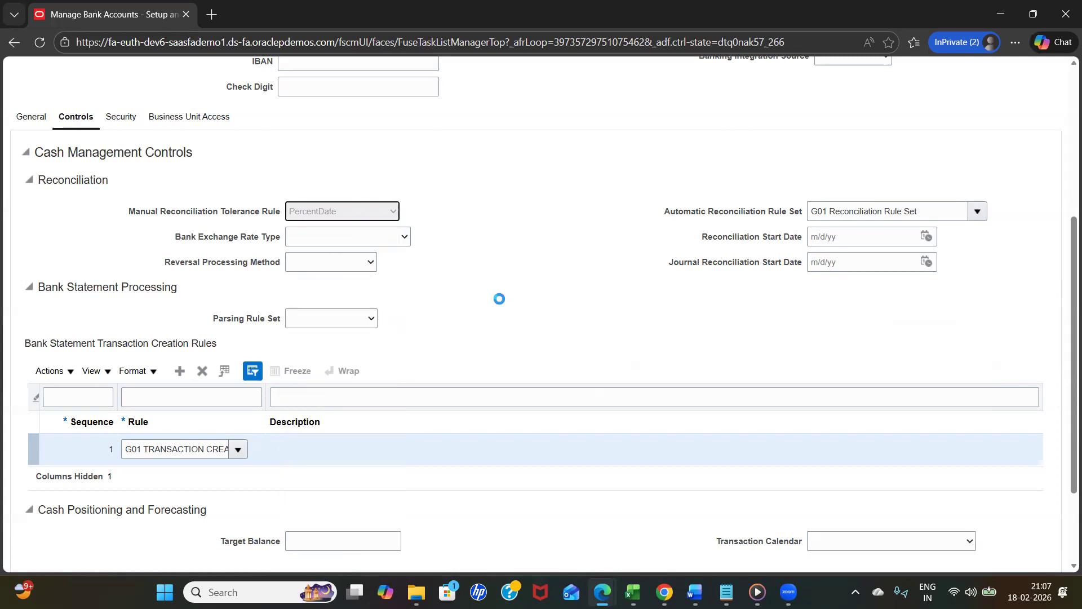